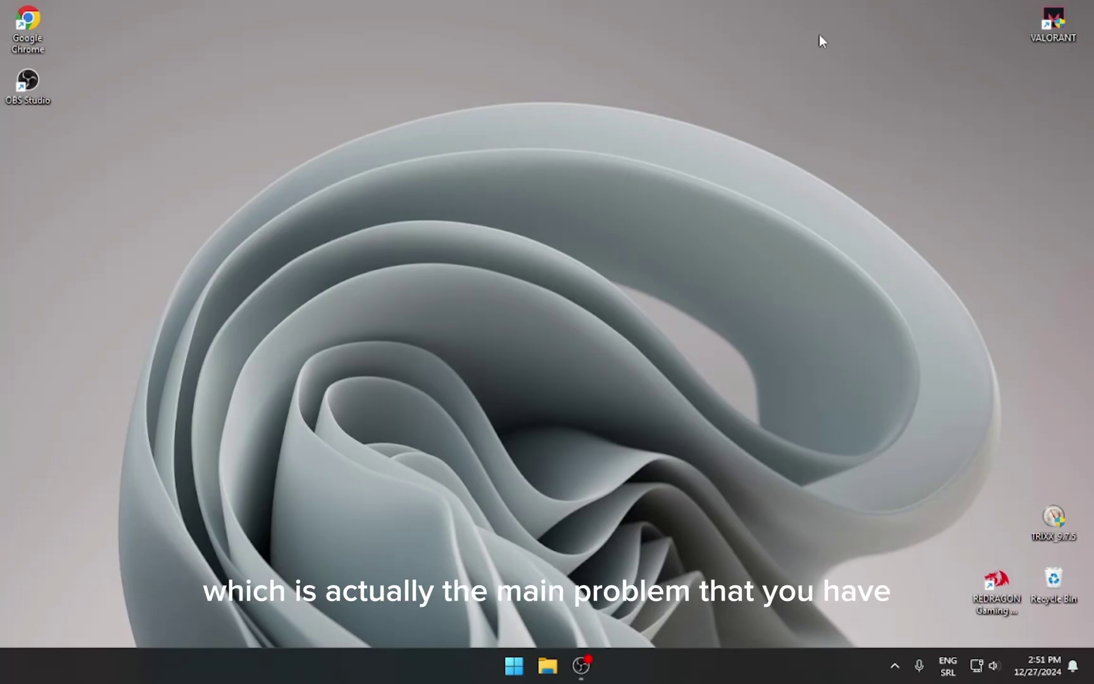
# Launch Settings from the Start menu and go to System > Optional features.
pyautogui.click(514, 665)
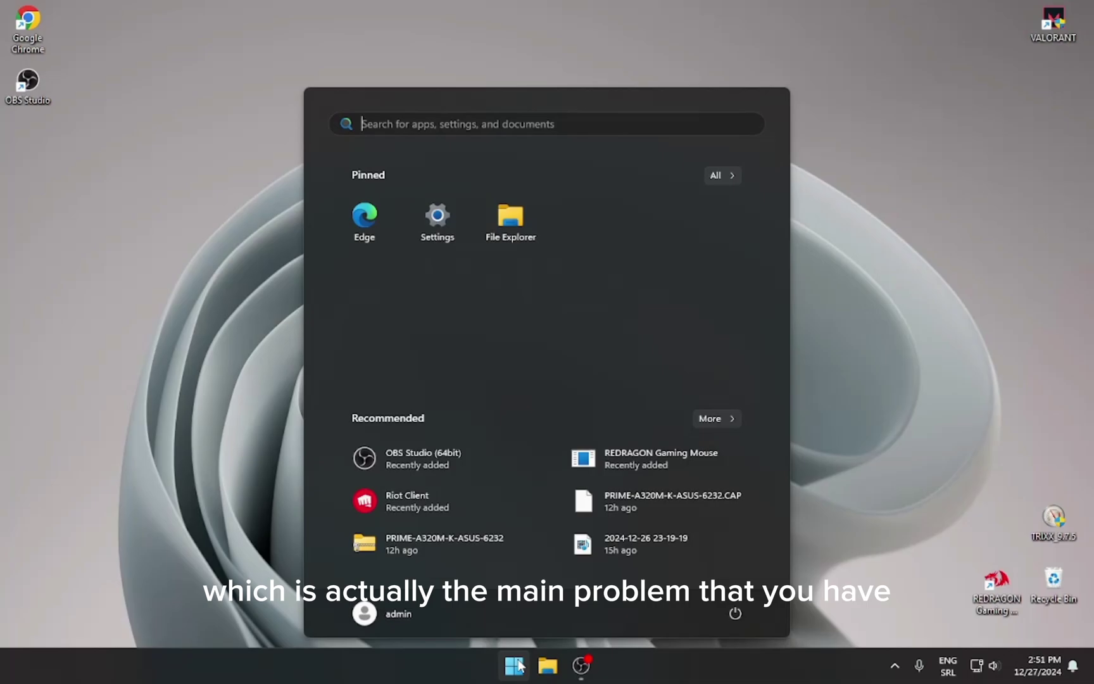
pyautogui.click(440, 227)
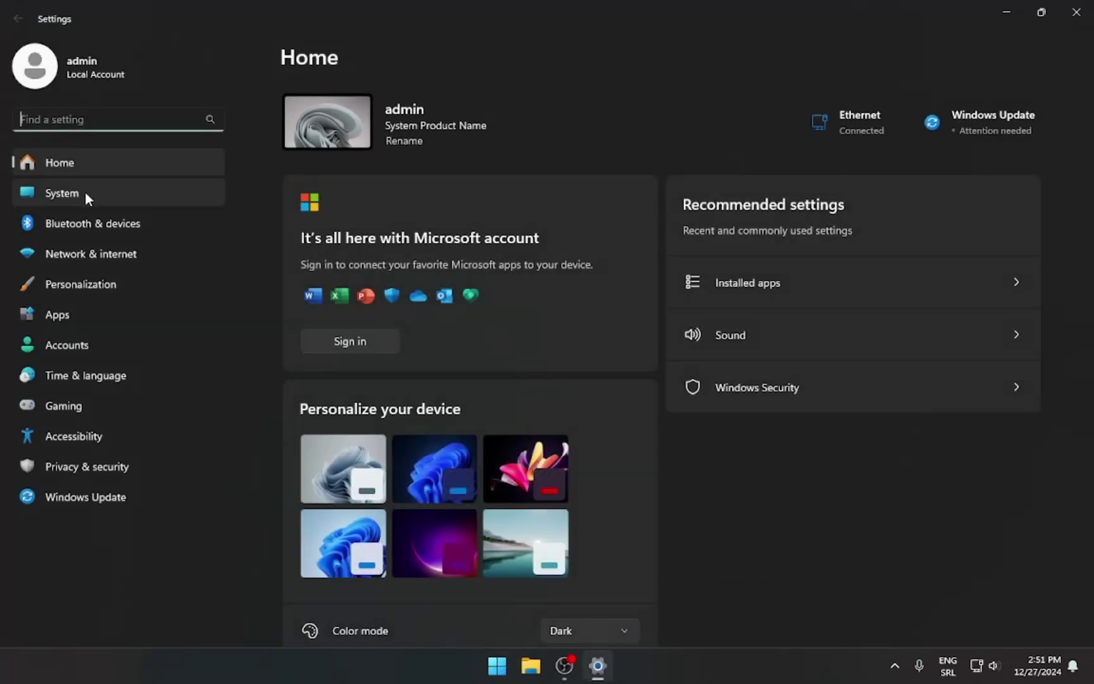
pyautogui.click(85, 191)
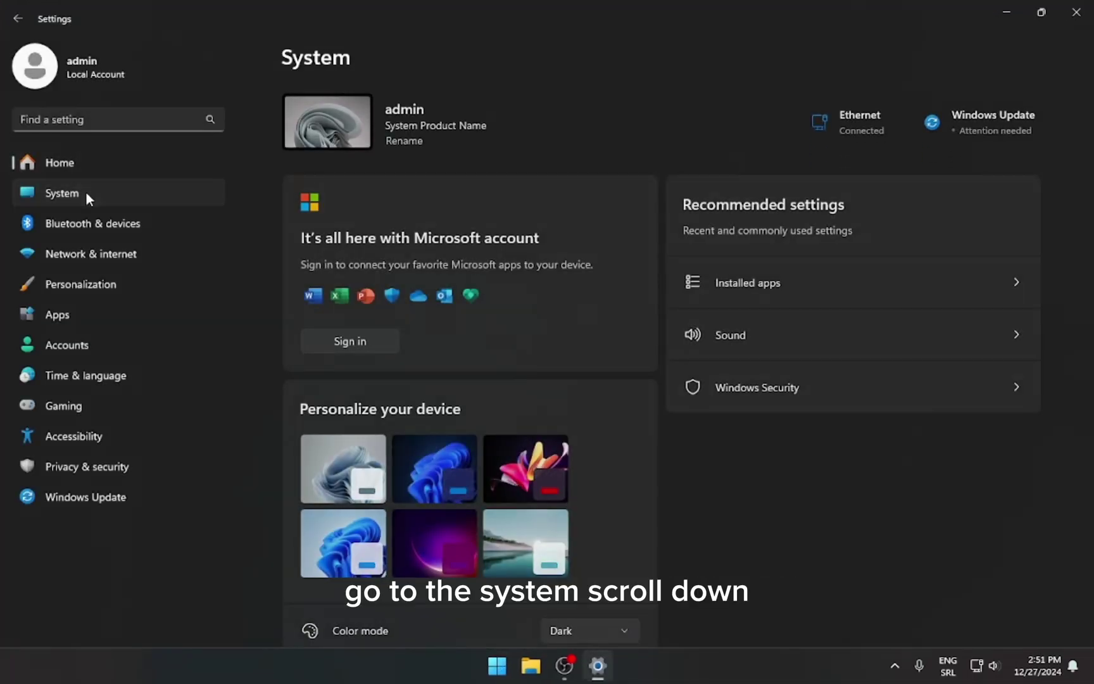
pyautogui.scroll(-1, 390, 308)
pyautogui.scroll(-3, 462, 260)
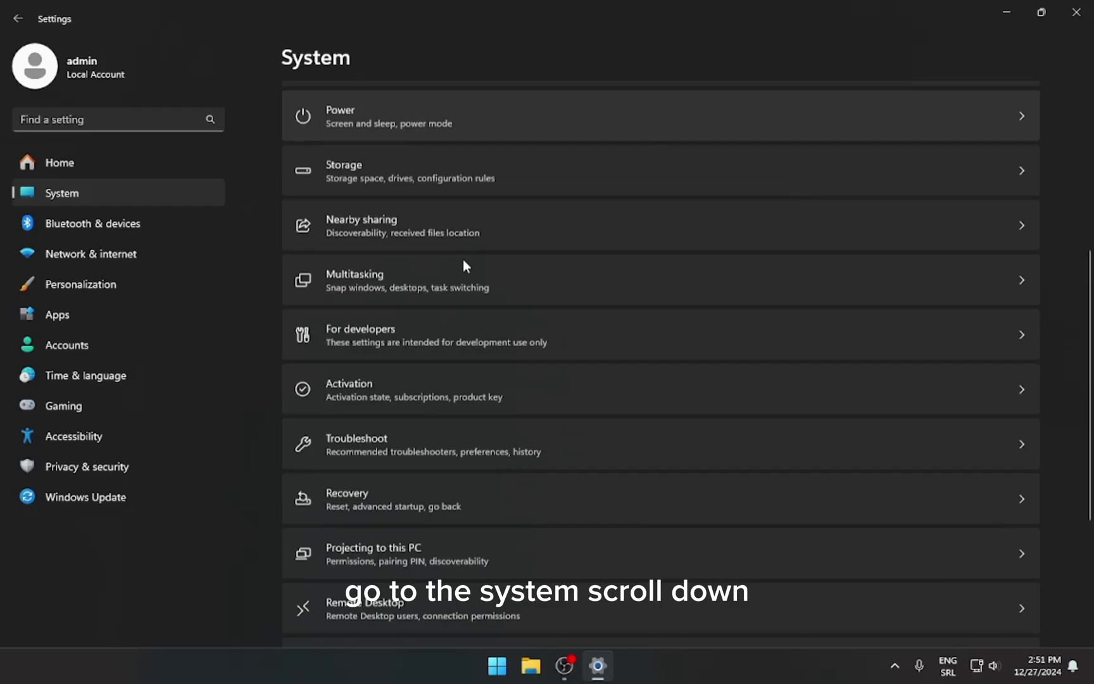
pyautogui.scroll(-3, 463, 260)
pyautogui.click(424, 548)
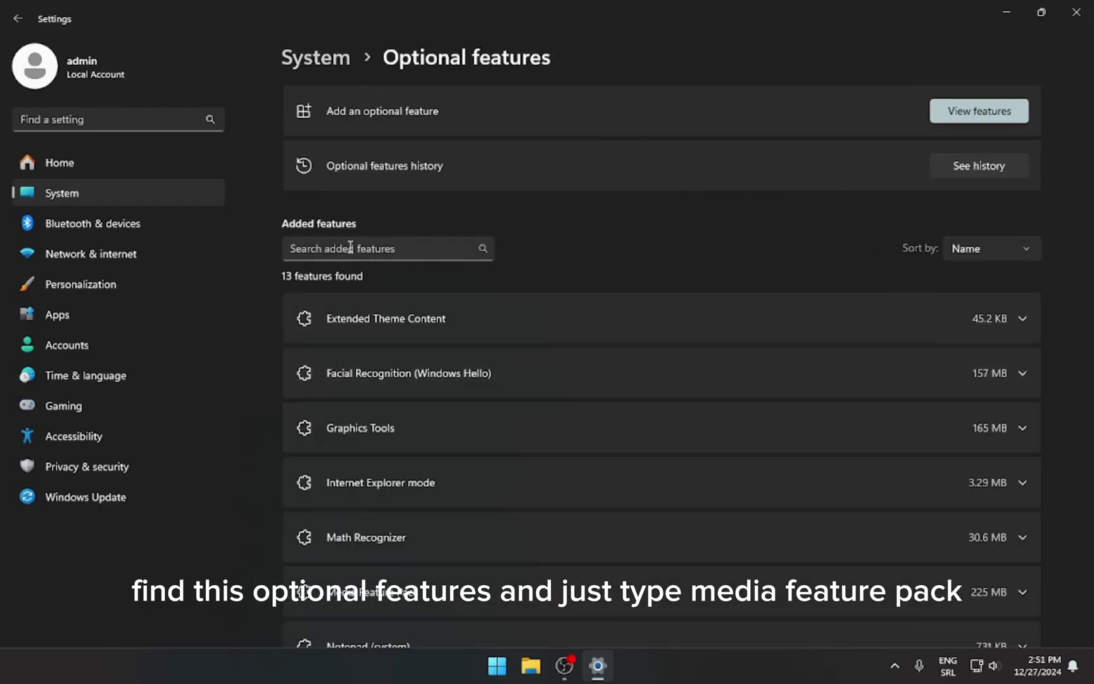
# Expand Media Feature Pack under Added features, then search available features for 'media' and clear it.
pyautogui.click(964, 112)
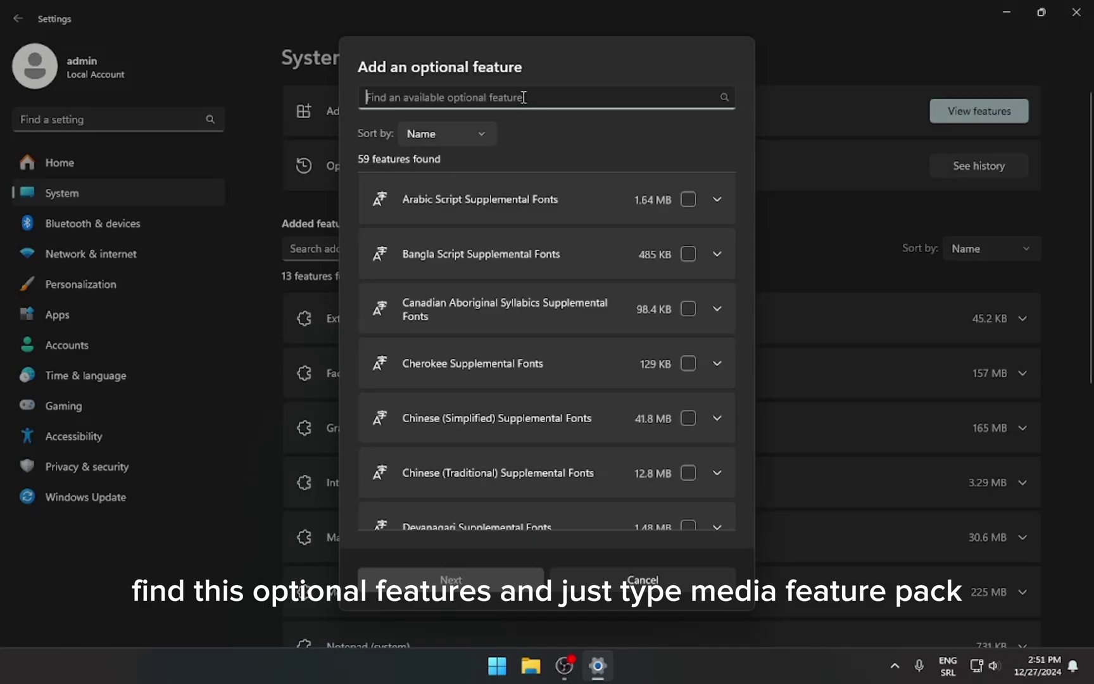
pyautogui.click(606, 580)
pyautogui.scroll(-2, 493, 582)
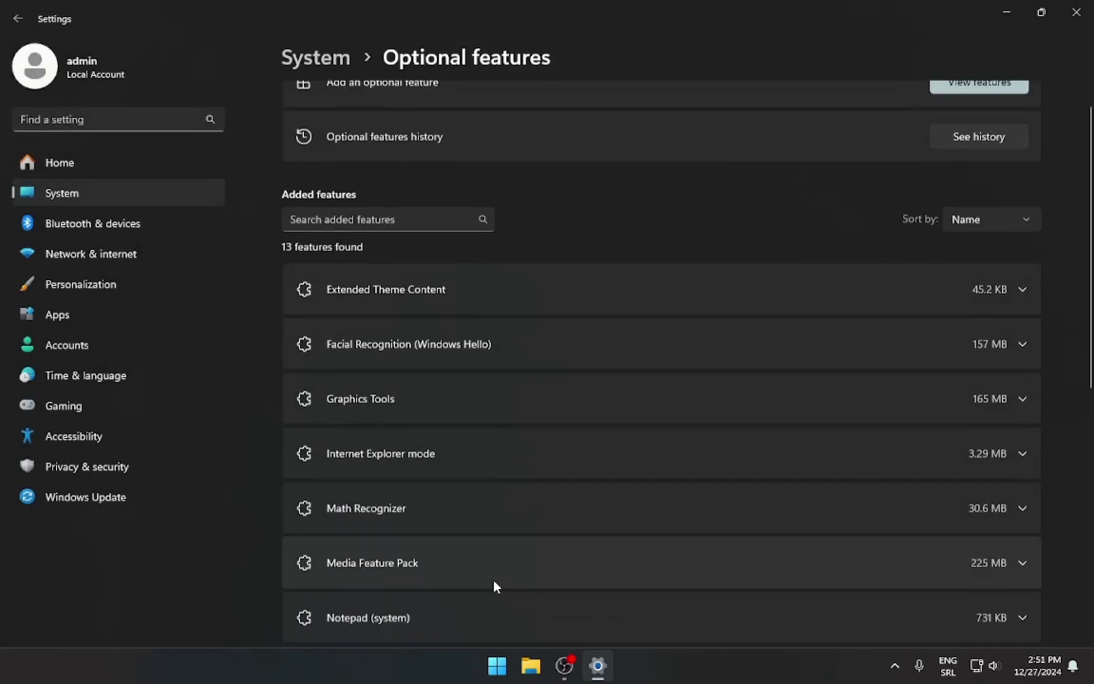
pyautogui.click(470, 513)
pyautogui.scroll(2, 565, 484)
pyautogui.click(975, 112)
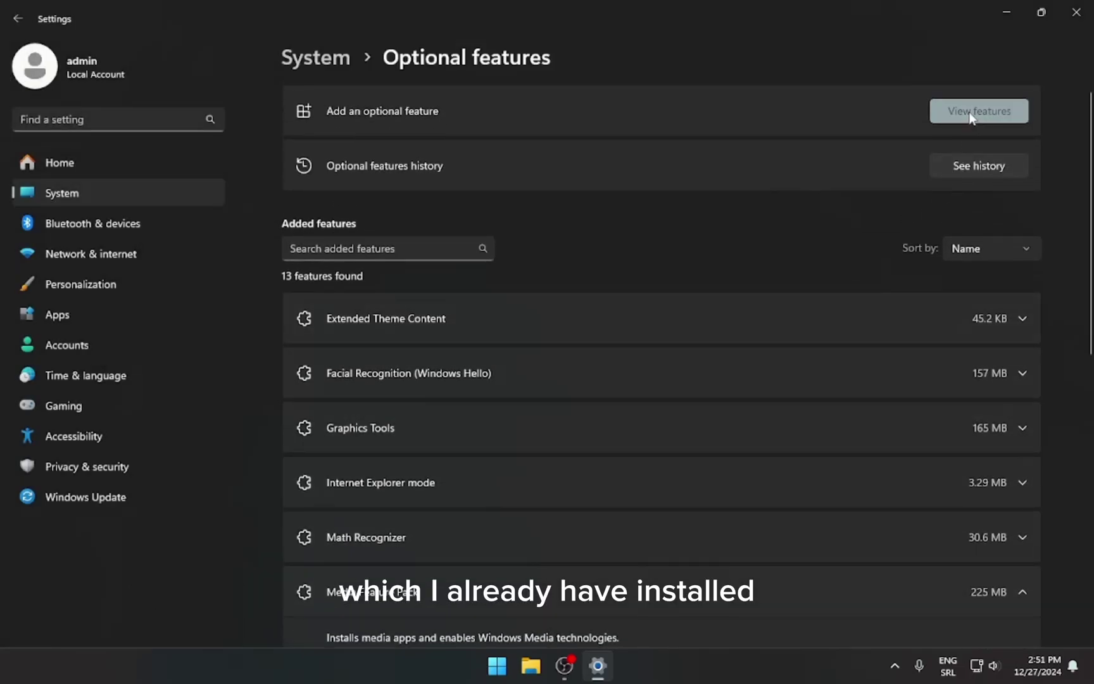
pyautogui.write('medi')
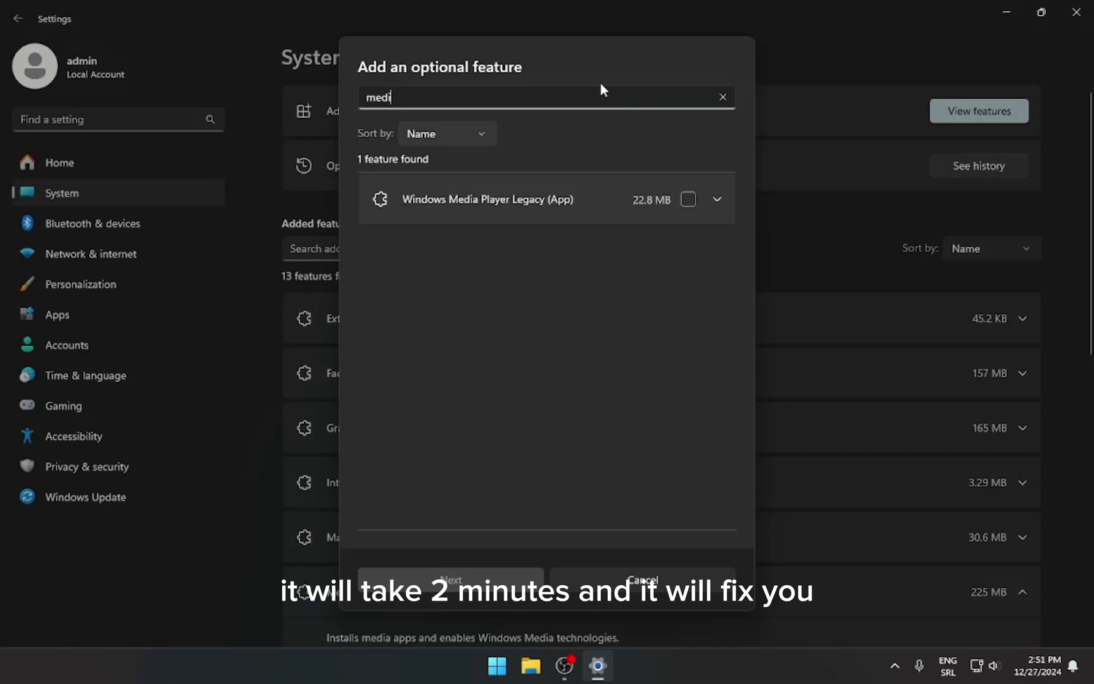
pyautogui.write('a')
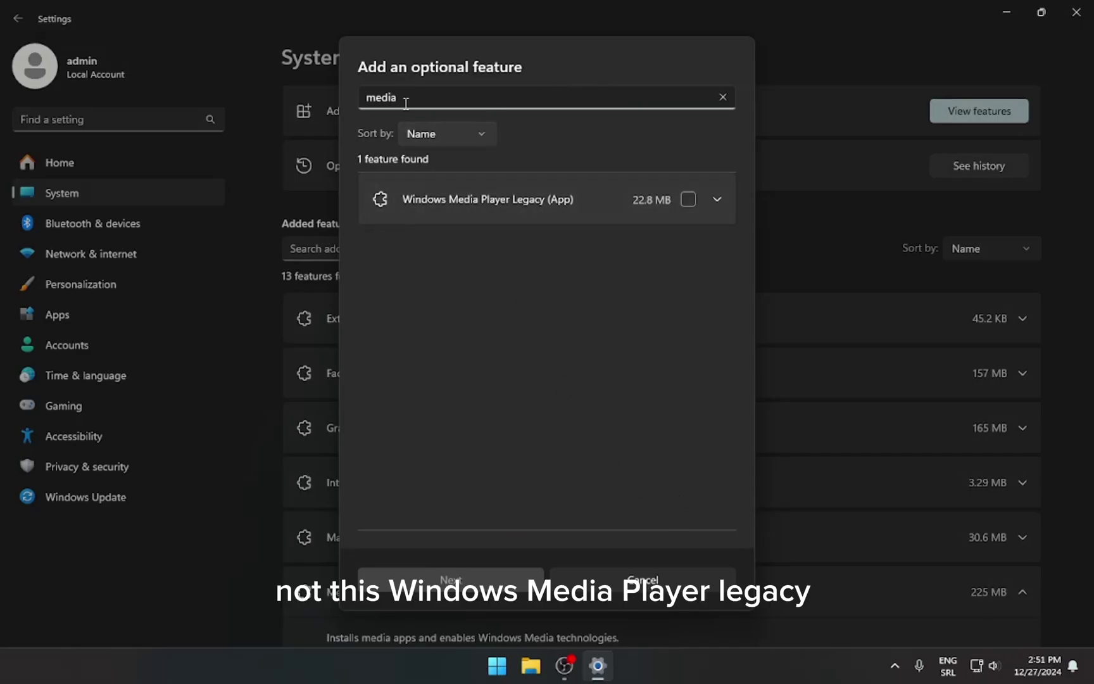
pyautogui.click(725, 104)
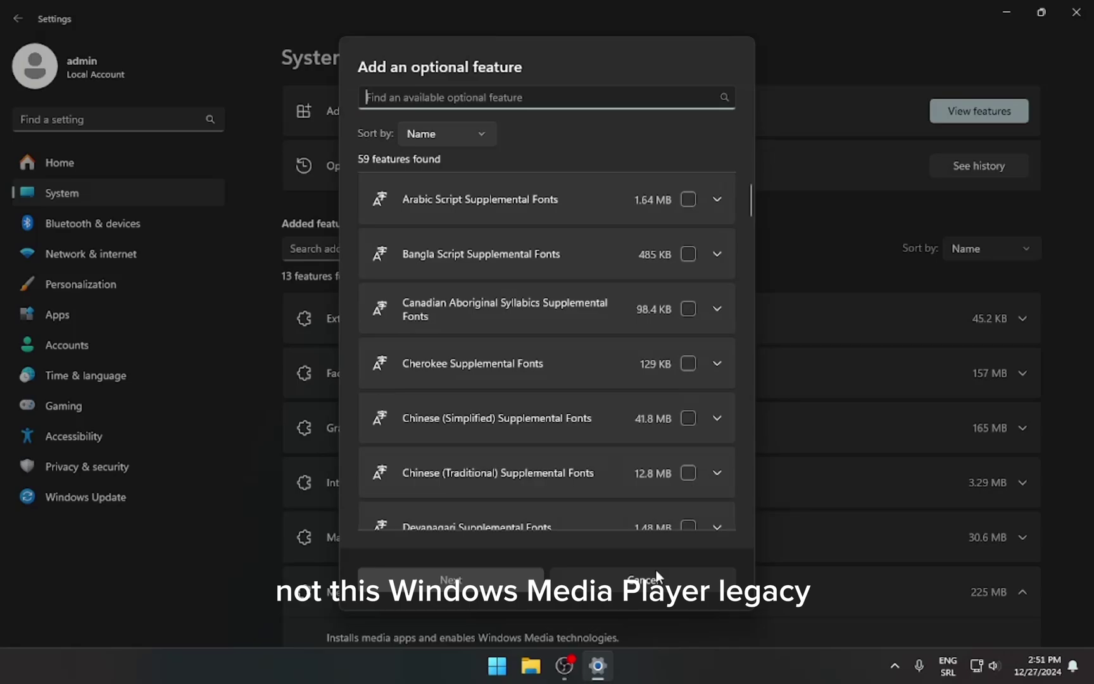
# Cancel the available-features list, reopen Optional features, and return to the System page.
pyautogui.click(655, 586)
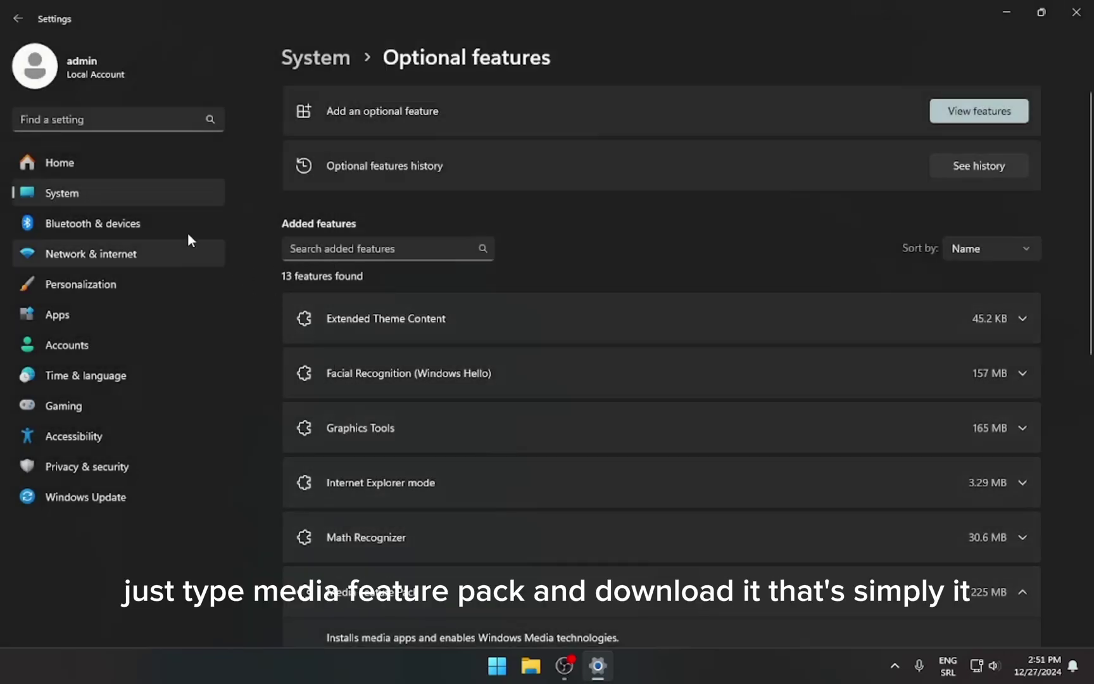
pyautogui.scroll(-4, 333, 347)
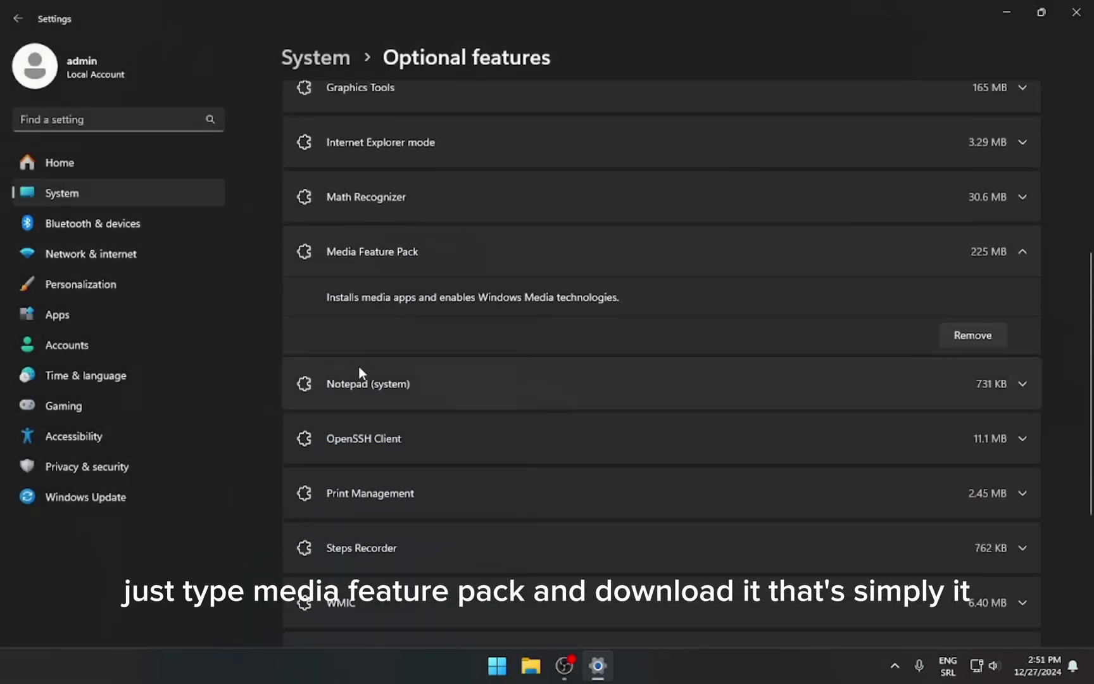
pyautogui.click(174, 198)
pyautogui.scroll(-5, 461, 393)
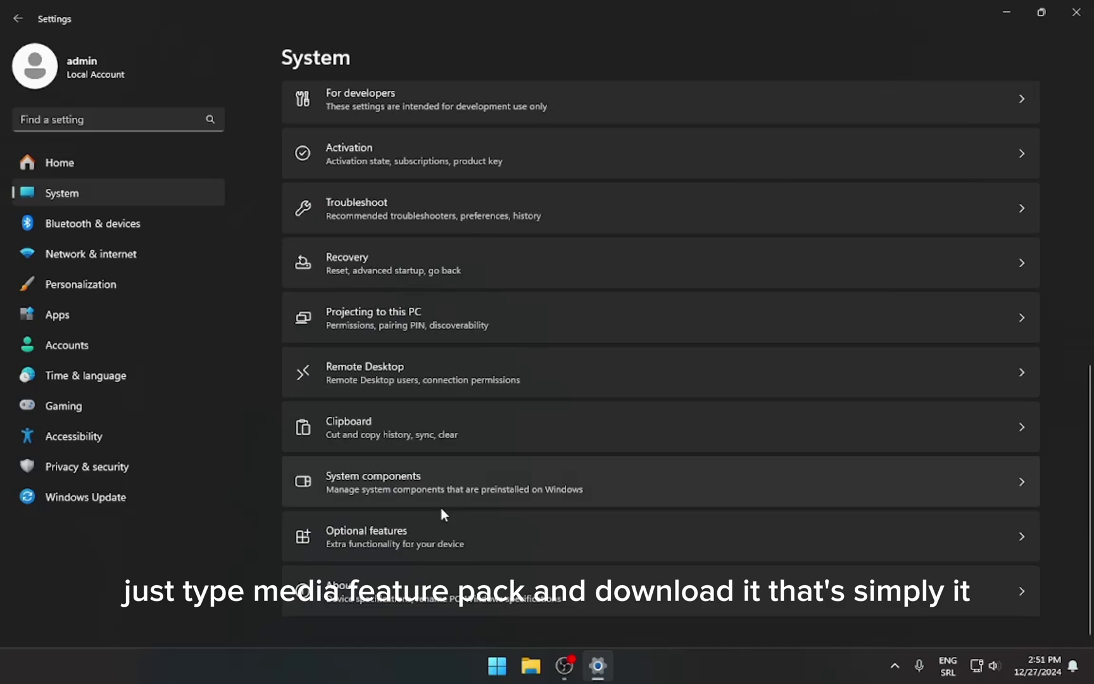
pyautogui.click(443, 528)
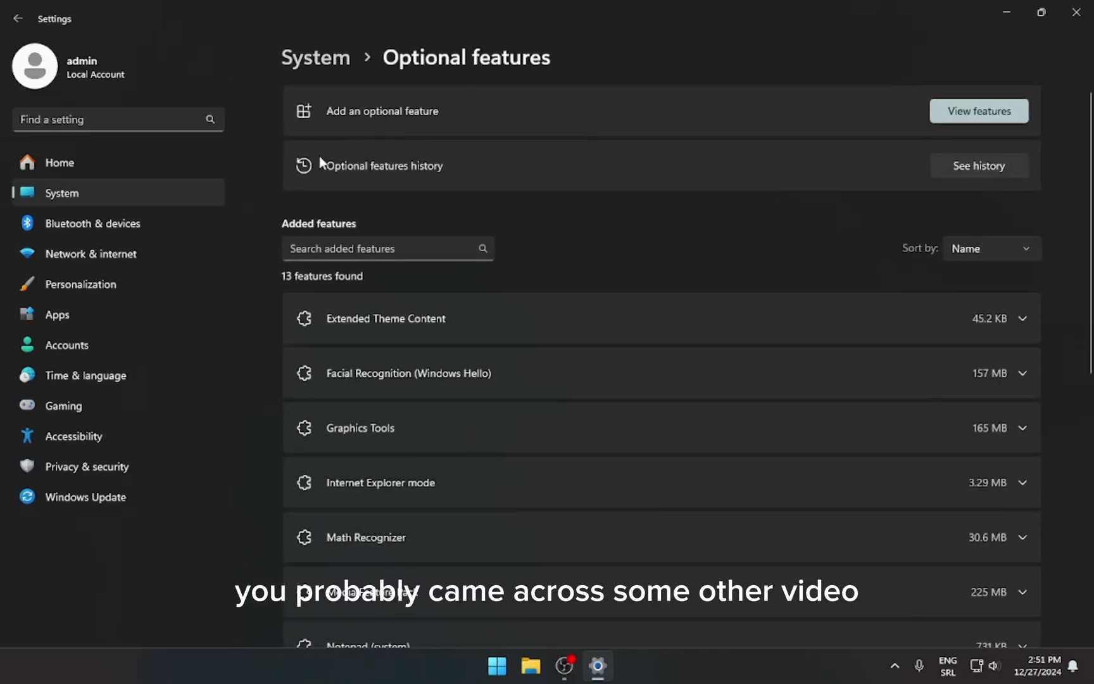
pyautogui.click(156, 191)
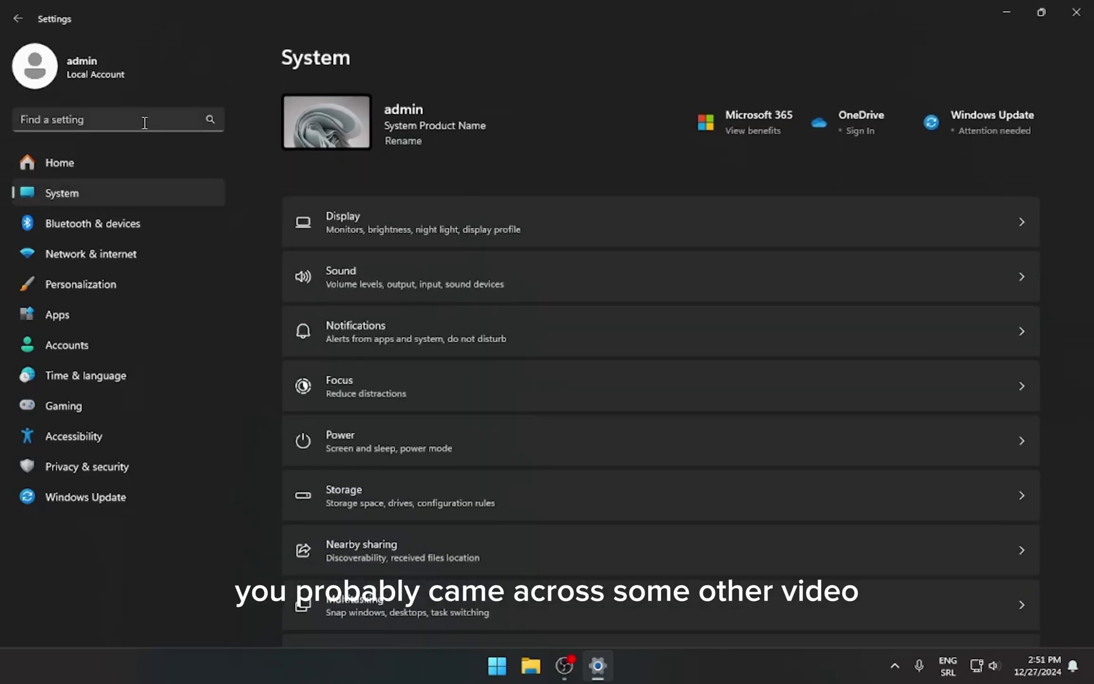